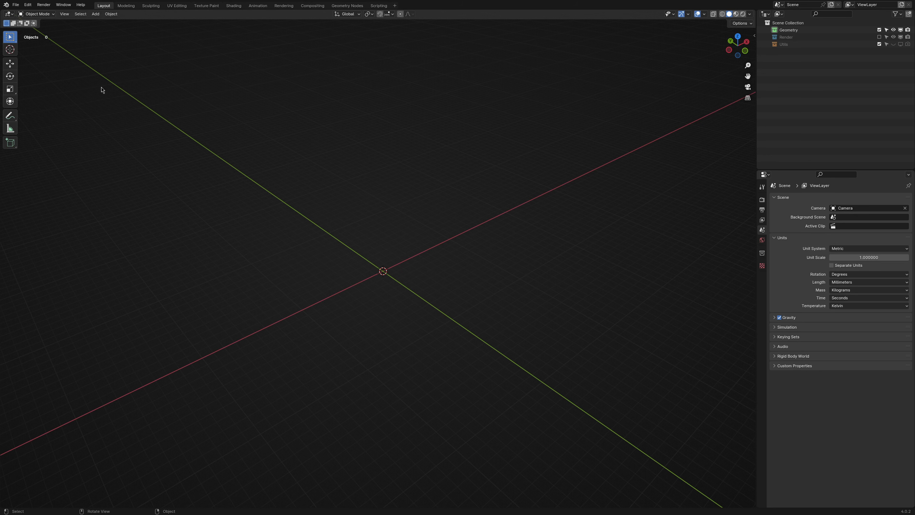
Search the add-on preferences for "Huge" and expand the HugeMenace — ND add-on's details.
left_click(27, 5)
left_click(40, 103)
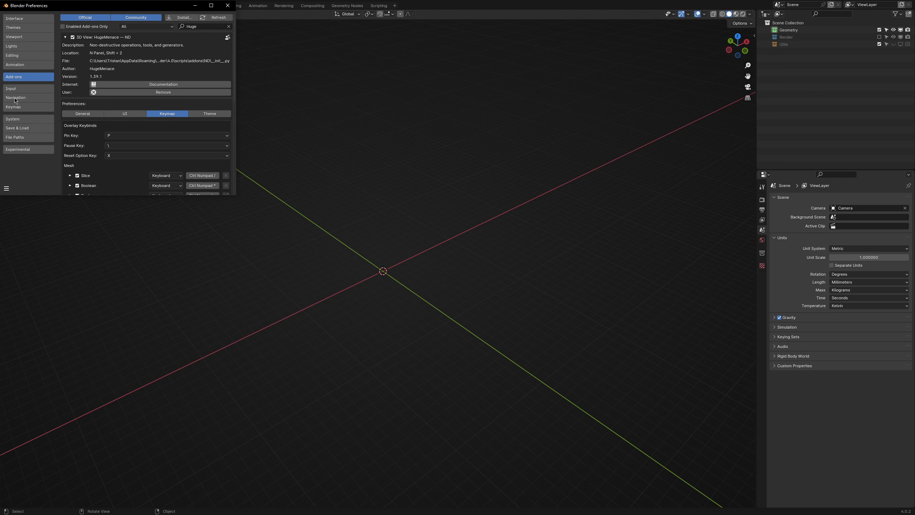
left_click(66, 37)
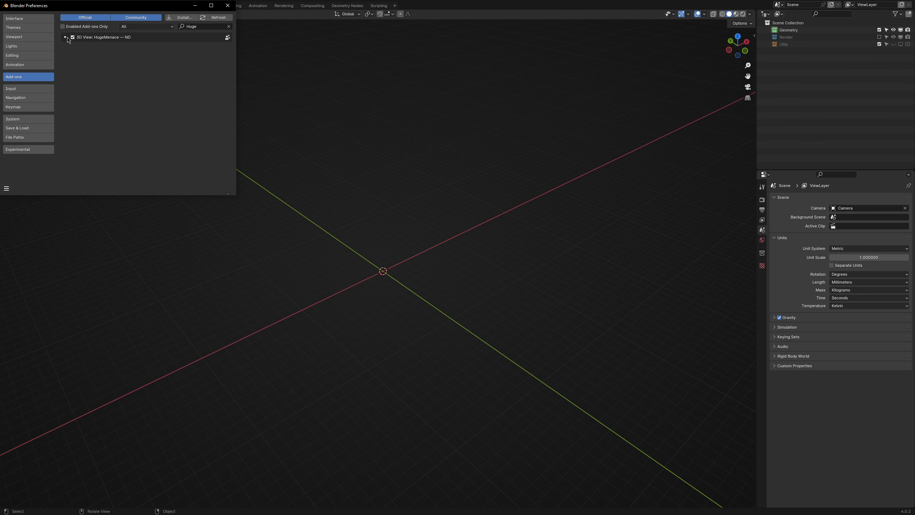
left_click(228, 26)
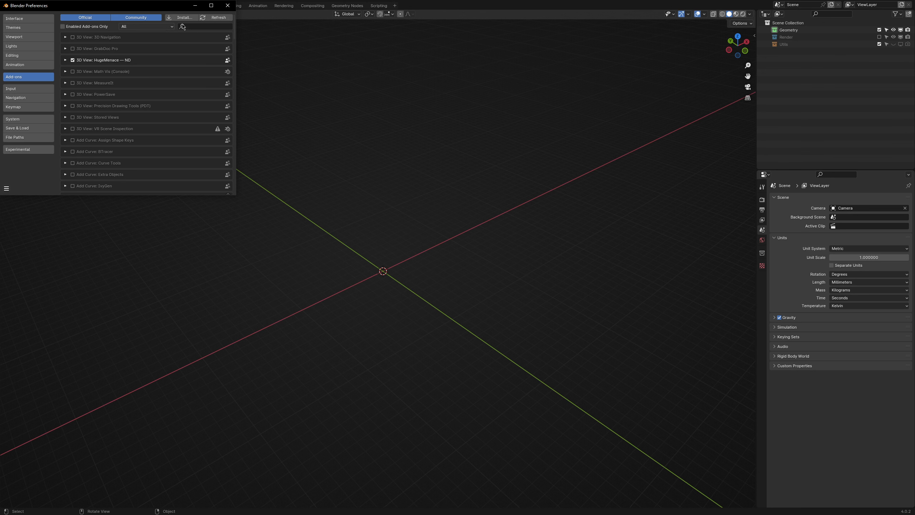
left_click(192, 28)
type("Huge")
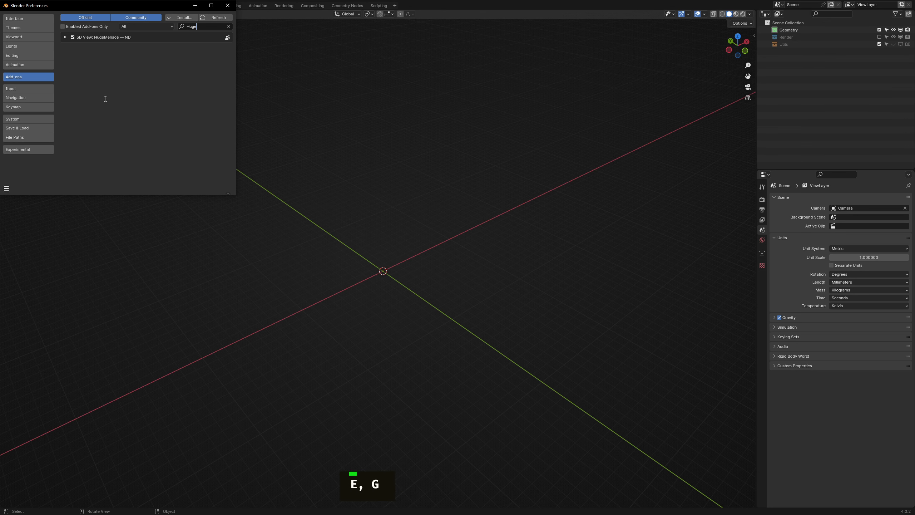
left_click(74, 45)
left_click(65, 37)
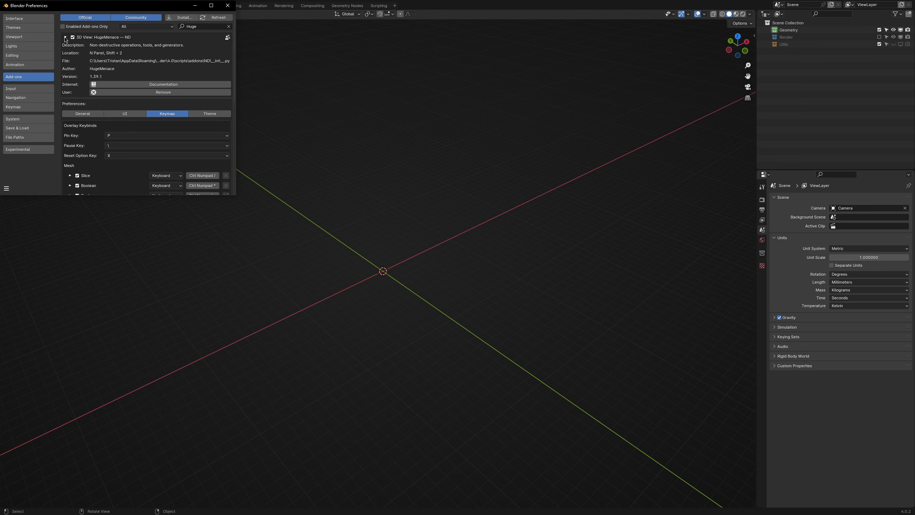
Review the ND add-on's General, UI and Keymap preferences, and close the preferences window.
left_click(88, 115)
left_click(124, 116)
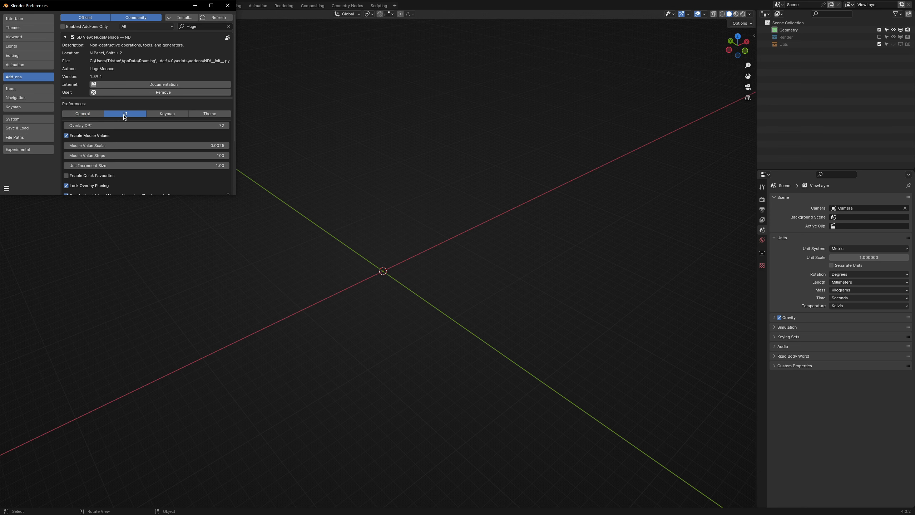
left_click(167, 114)
left_click(227, 6)
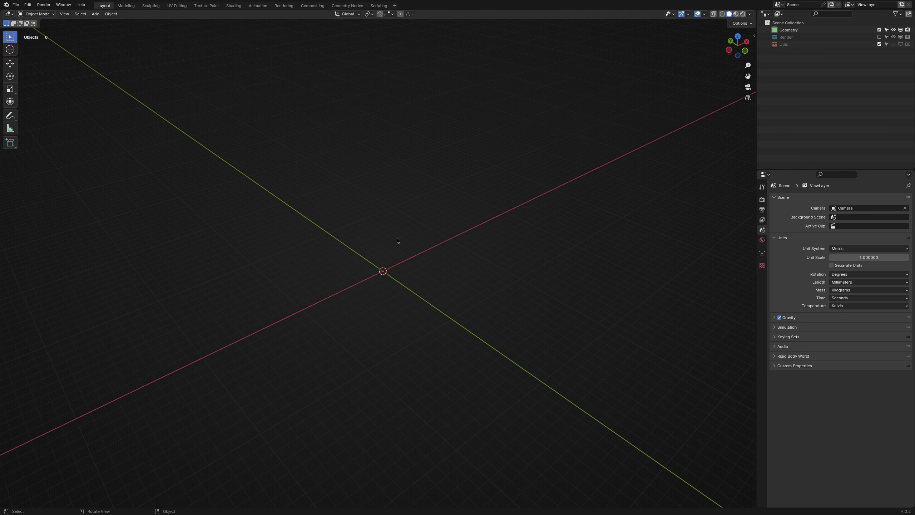
Look through the ND add-on's main command categories and its separate Sketch command list.
key("shift+2")
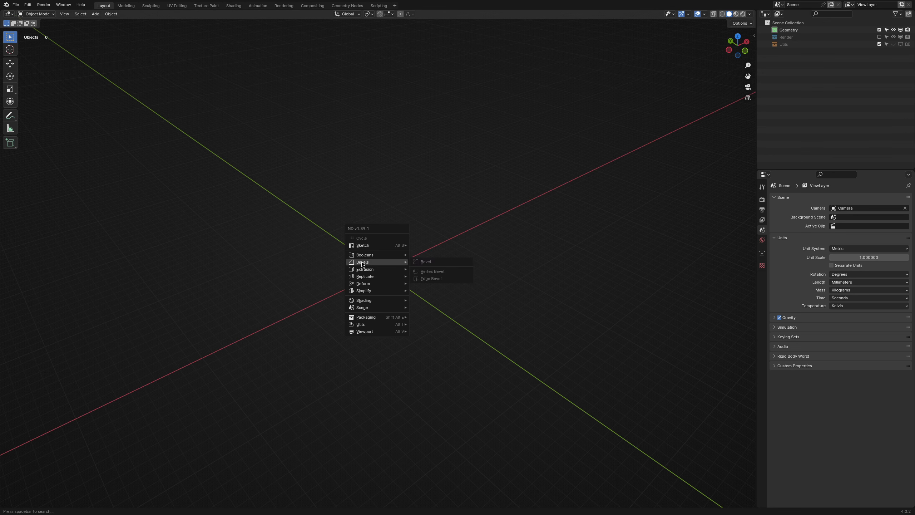
mouse_move(363, 273)
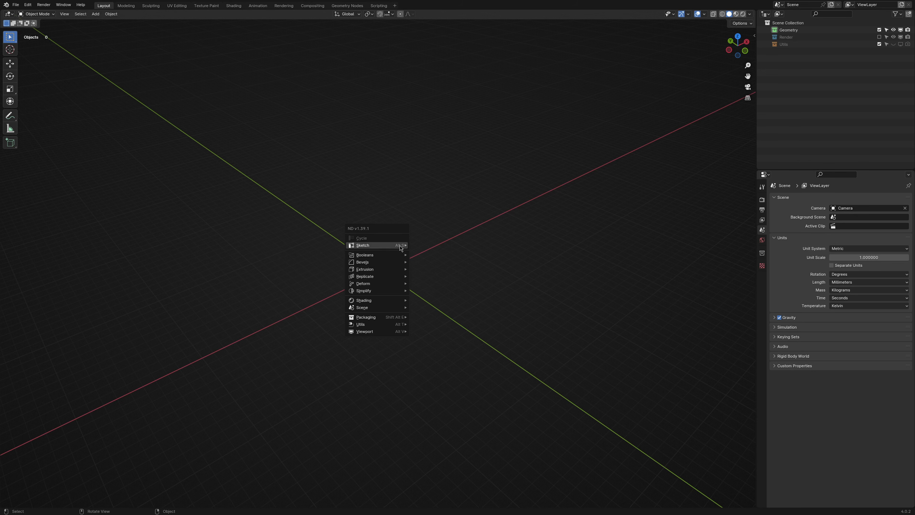
mouse_move(390, 247)
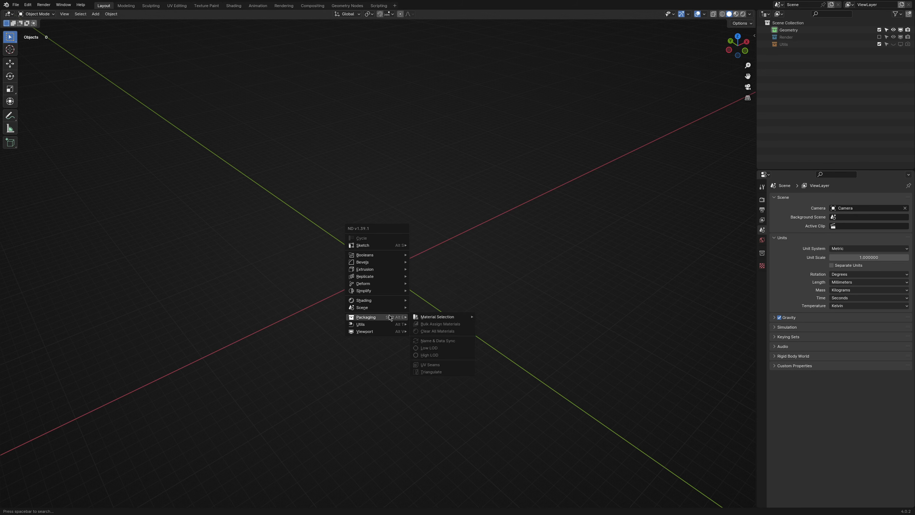
mouse_move(393, 327)
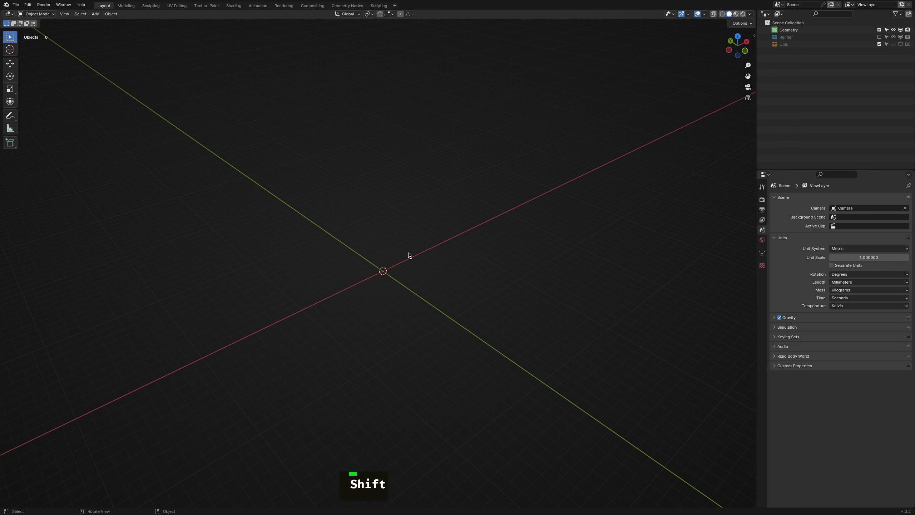
key("alt+s")
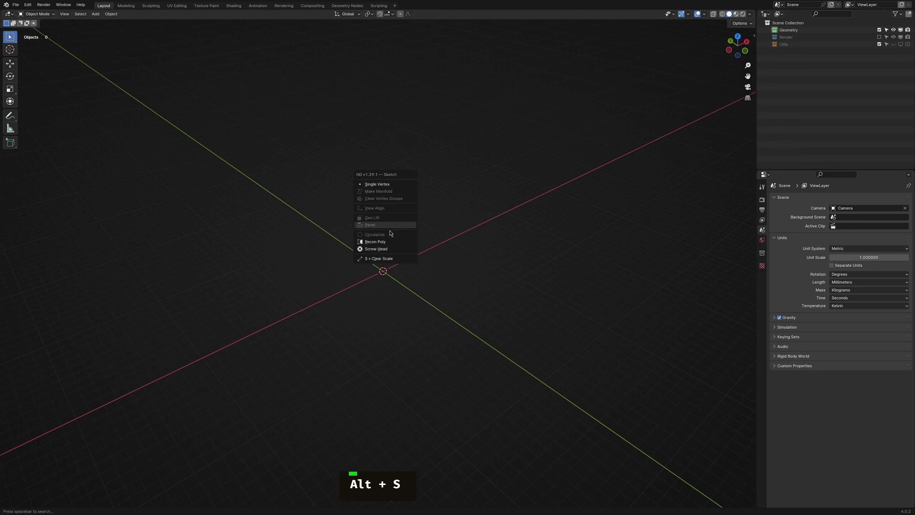
Enlarge the preferences window, examine the ND add-on's Mesh and Object Mode keymaps, and close the window.
left_click(27, 4)
left_click(46, 104)
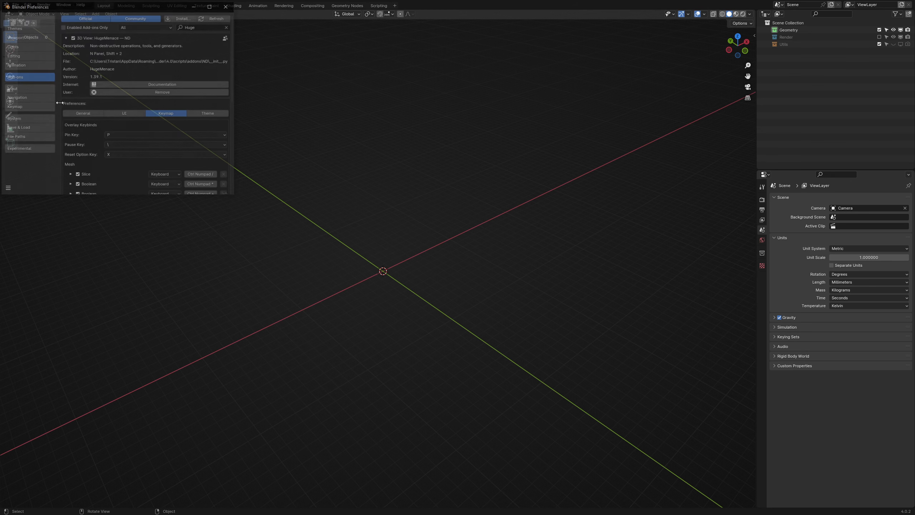
left_click_drag(82, 15, 312, 139)
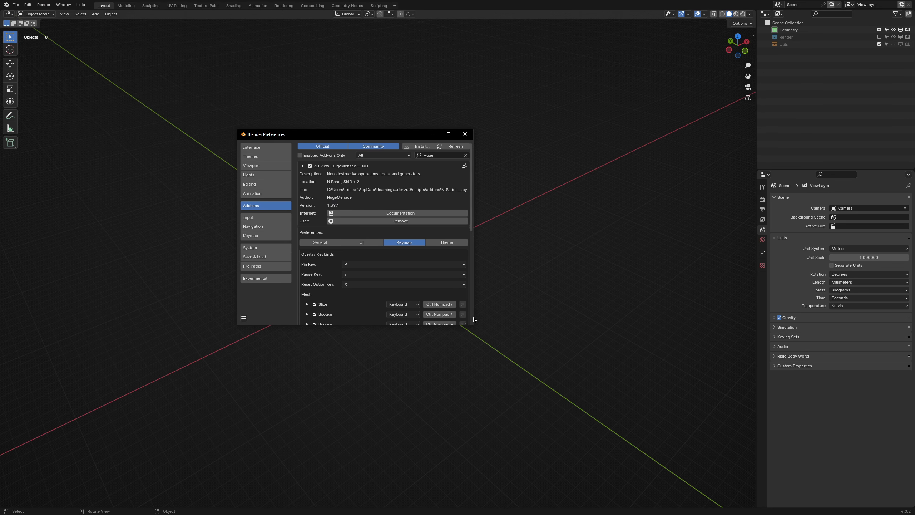
left_click_drag(473, 325, 577, 428)
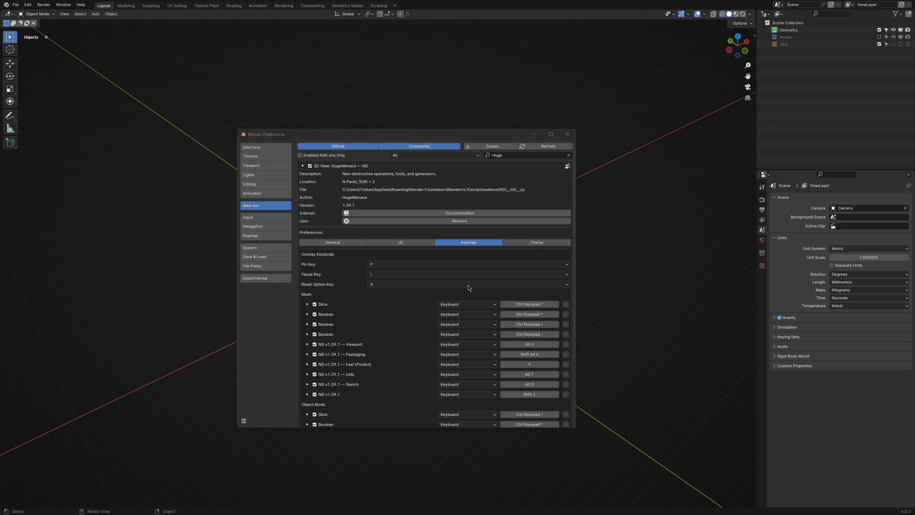
scroll(446, 246, "down", 4)
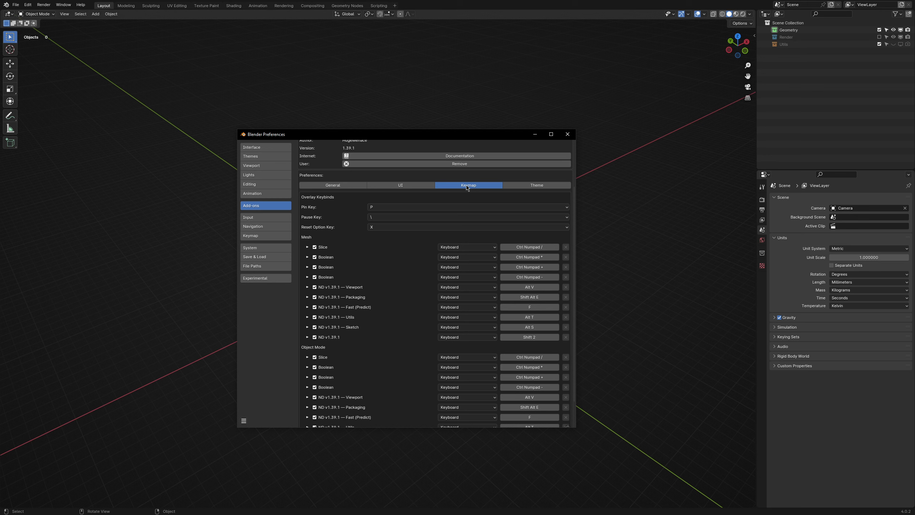
scroll(449, 235, "down", 2)
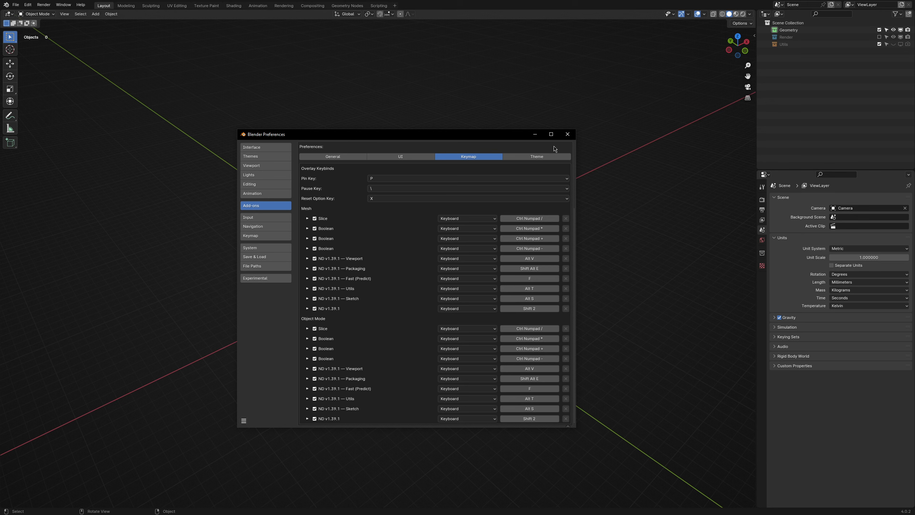
left_click(567, 134)
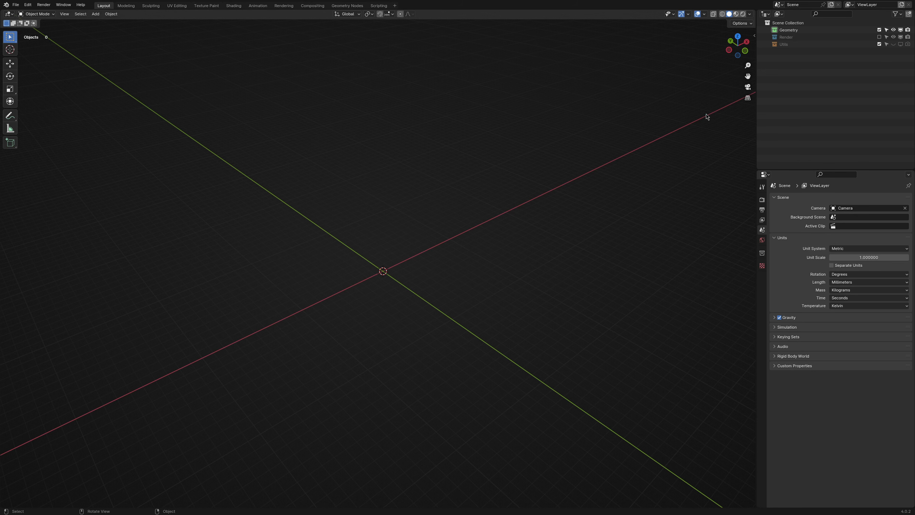
Examine the Standalone, Sketch and Useful Links sections of ND's HugeMenace tools in the viewport sidebar.
key("n")
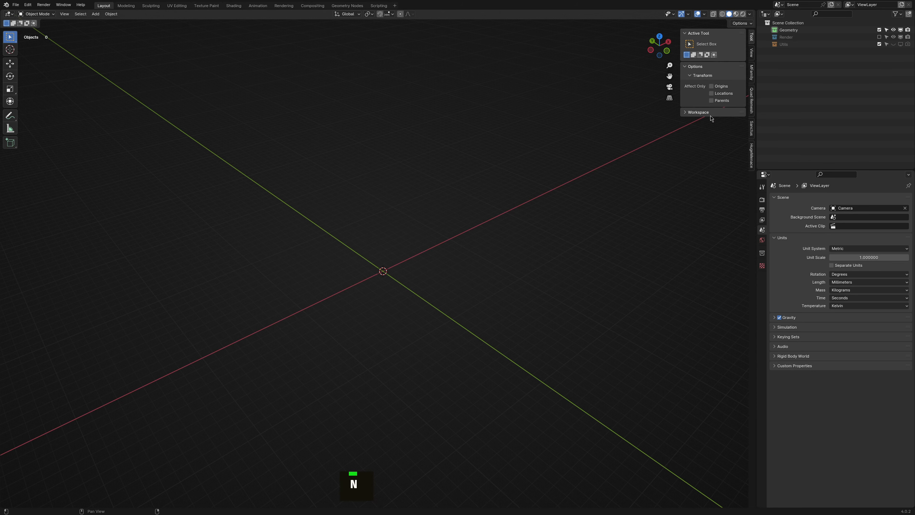
left_click(751, 147)
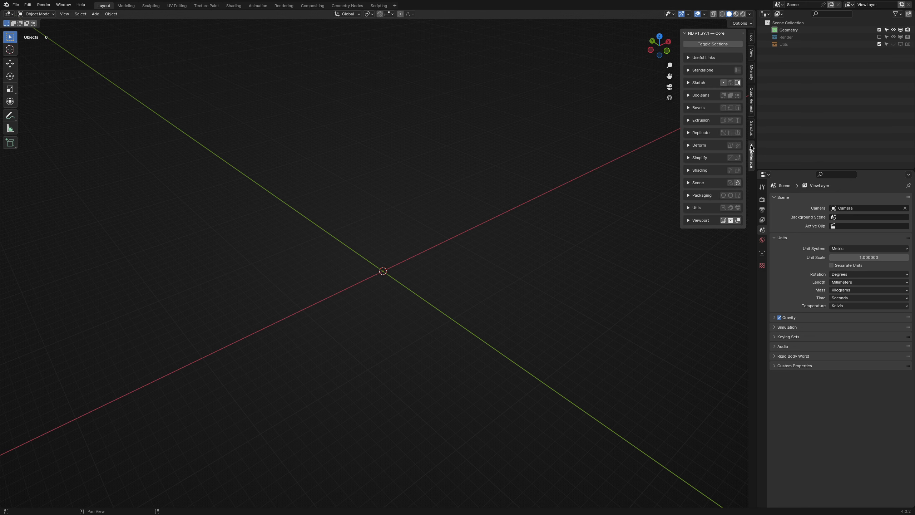
left_click(688, 70)
left_click(689, 70)
left_click(689, 83)
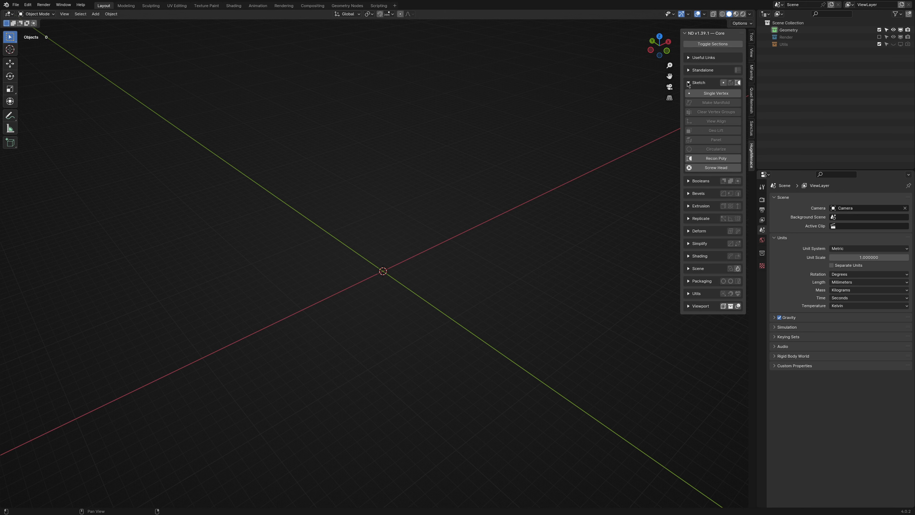
left_click(688, 83)
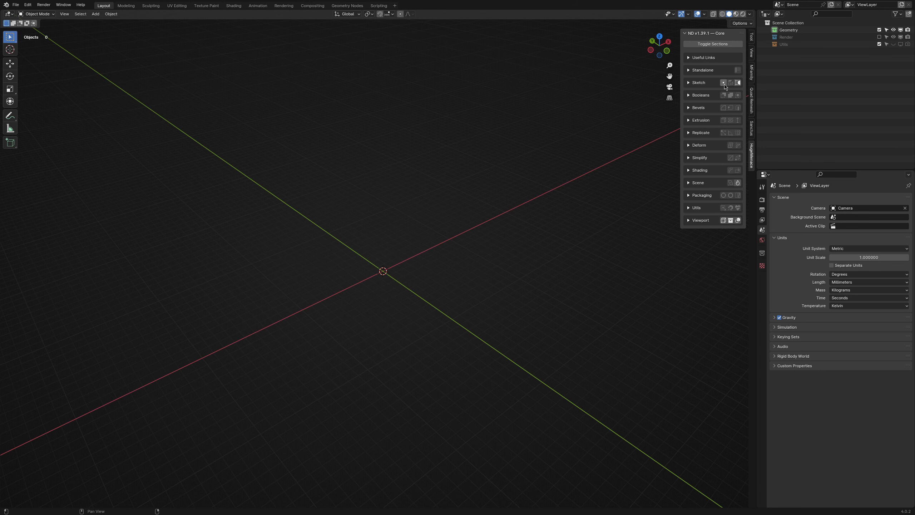
left_click(688, 59)
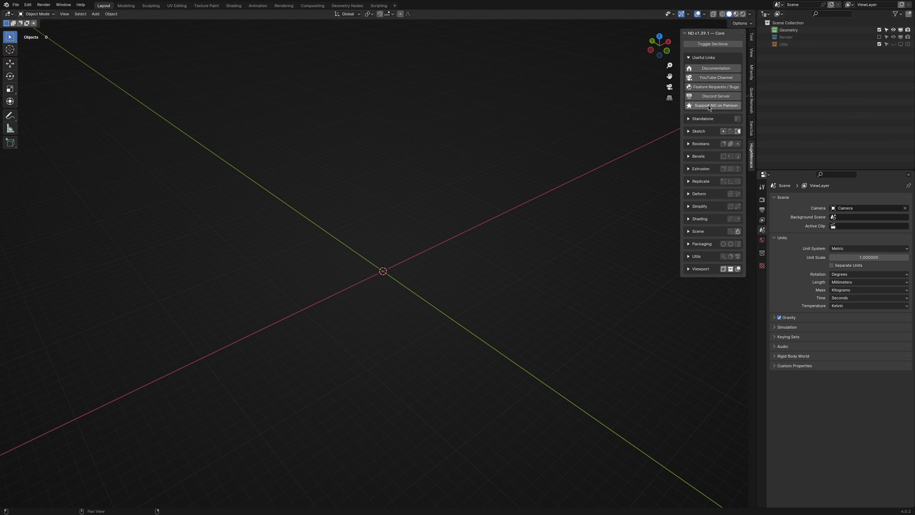
key("n")
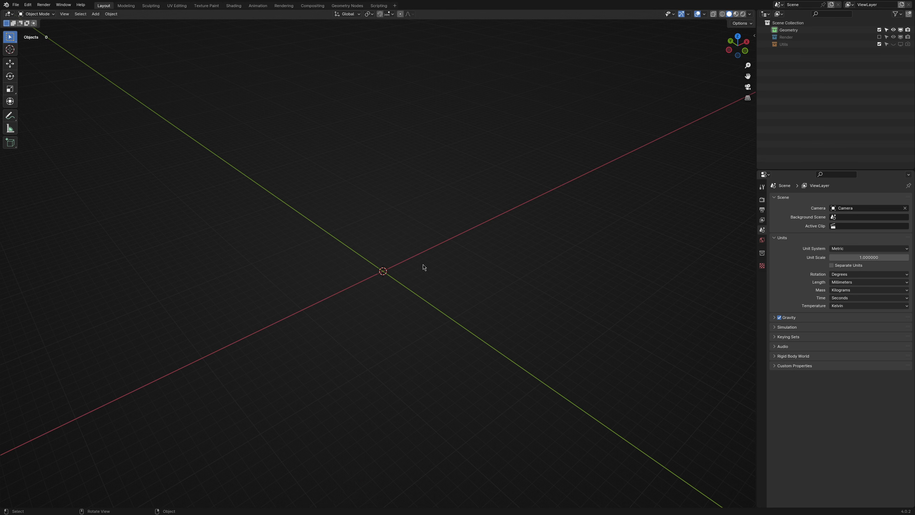
Add a plane at the origin using ND's Fast (Predict) commands, with World alignment and a size of 200 mm.
key("f")
key("shift+2")
key("f")
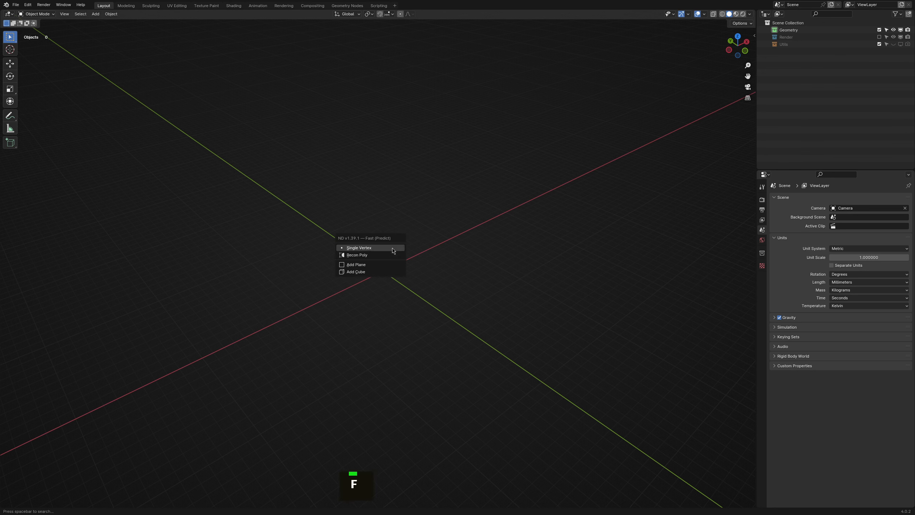
left_click(378, 256)
left_click(86, 455)
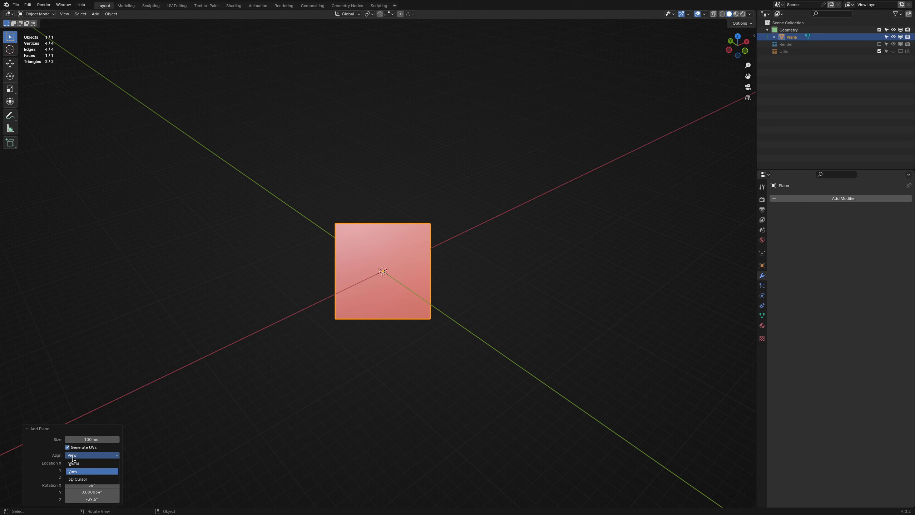
left_click(87, 462)
left_click(93, 439)
type("200")
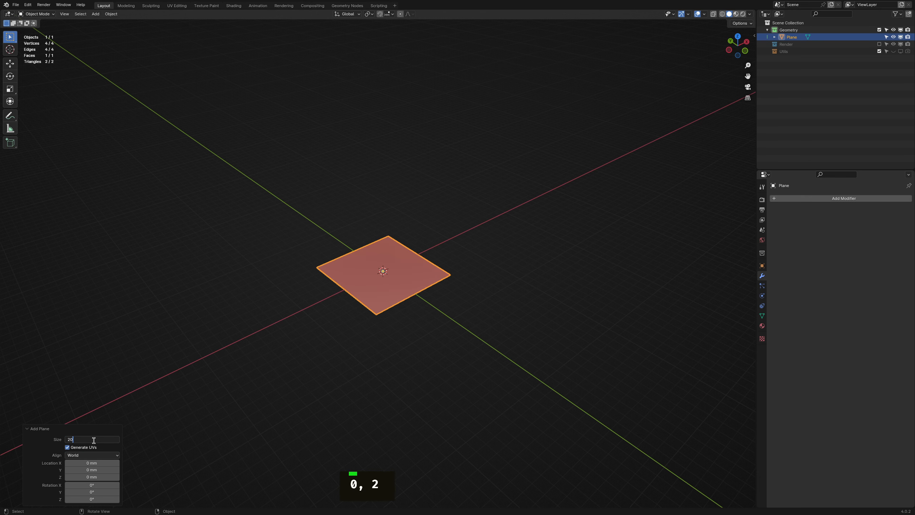
key("Return")
Start ND Solidify on the plane, pin its on-screen overlay and give it a thickness of about 477.5 mm.
scroll(370, 346, "down", 2)
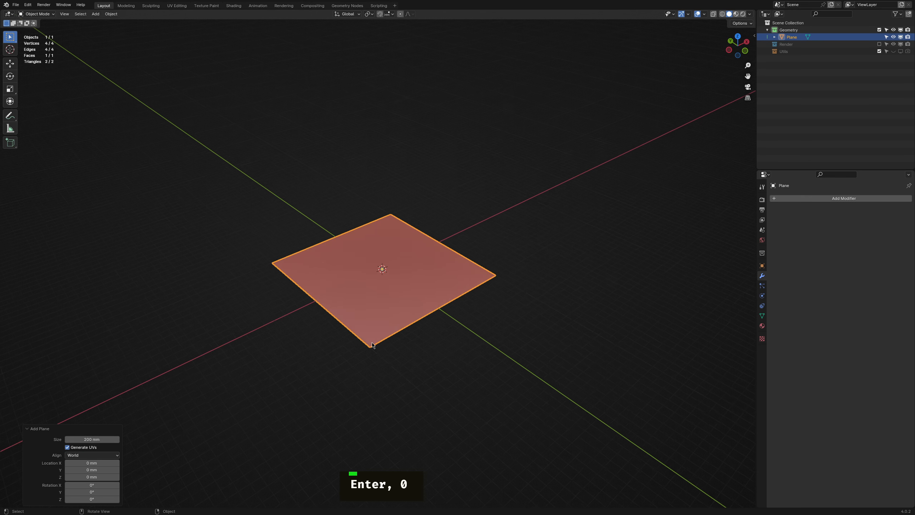
left_click(423, 336)
left_click(373, 254)
key("f")
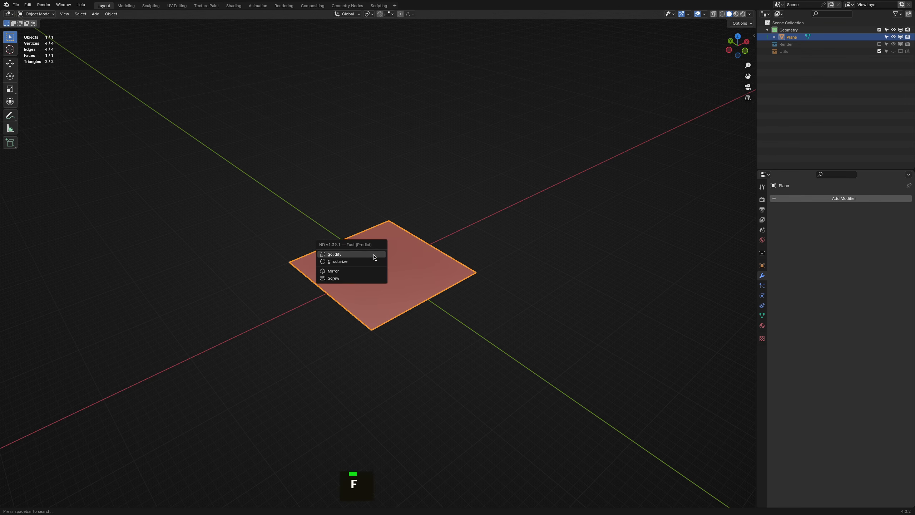
left_click(349, 256)
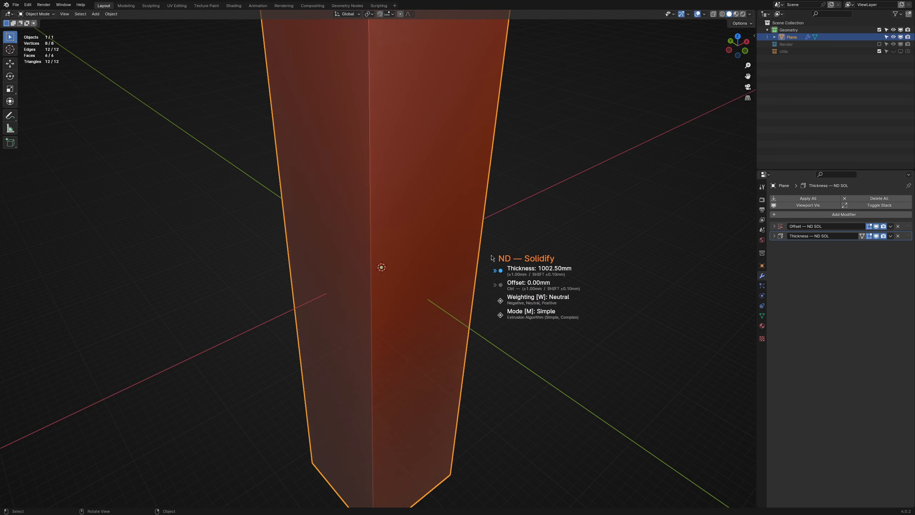
key("p")
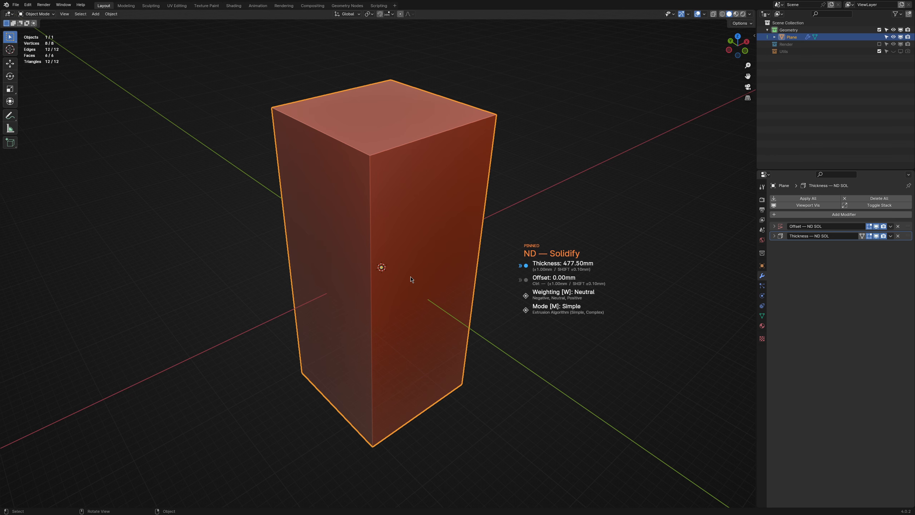
Fine-tune the Solidify thickness in 1 mm increments to about 470 mm.
scroll(411, 280, "down", 7)
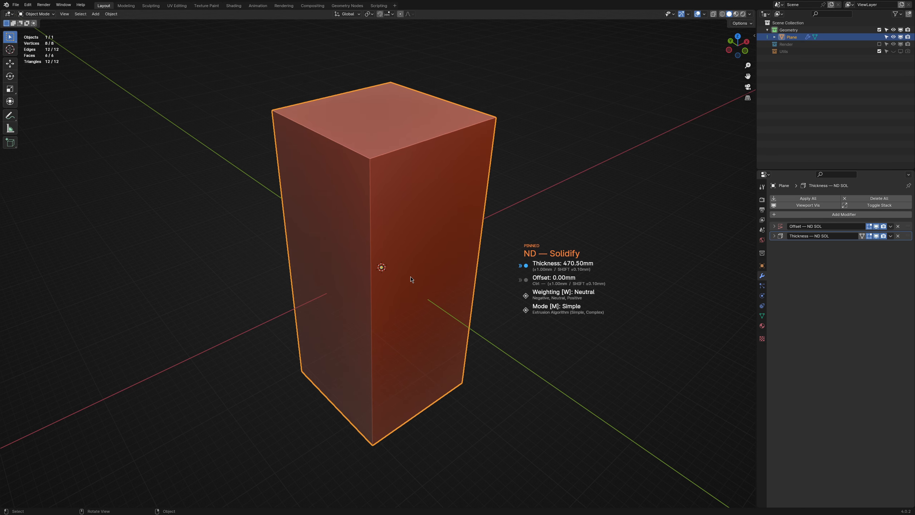
scroll(411, 279, "up", 1)
scroll(410, 280, "down", 2)
Override the Solidify thickness with 500 mm, reset the override once and enter 500 mm again.
key("5")
key("0")
key("0")
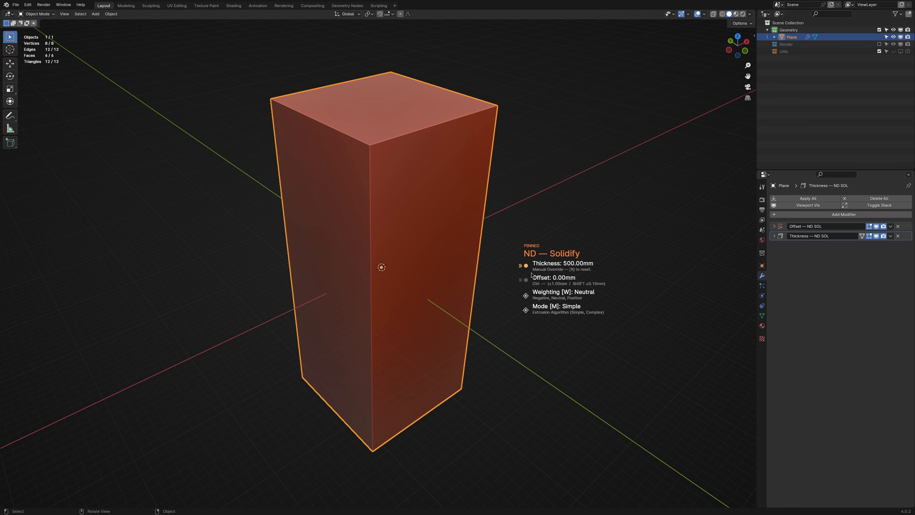
key("x")
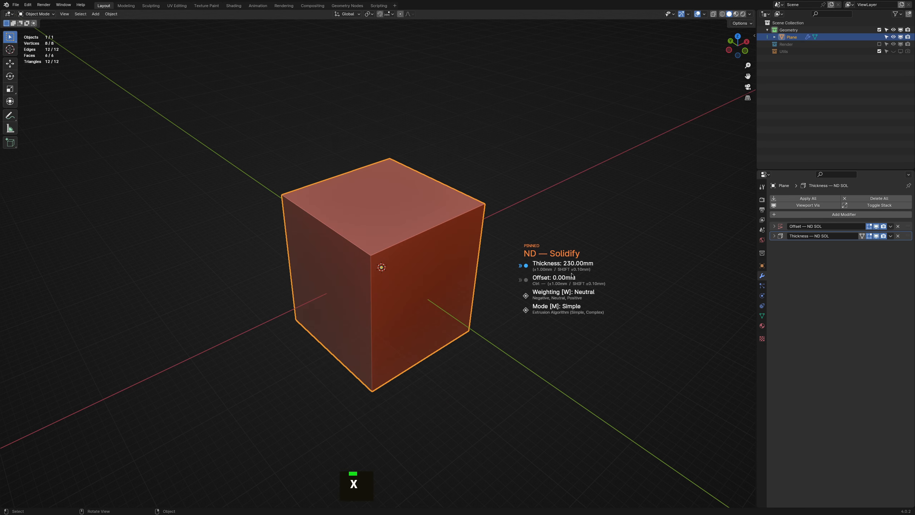
type("500")
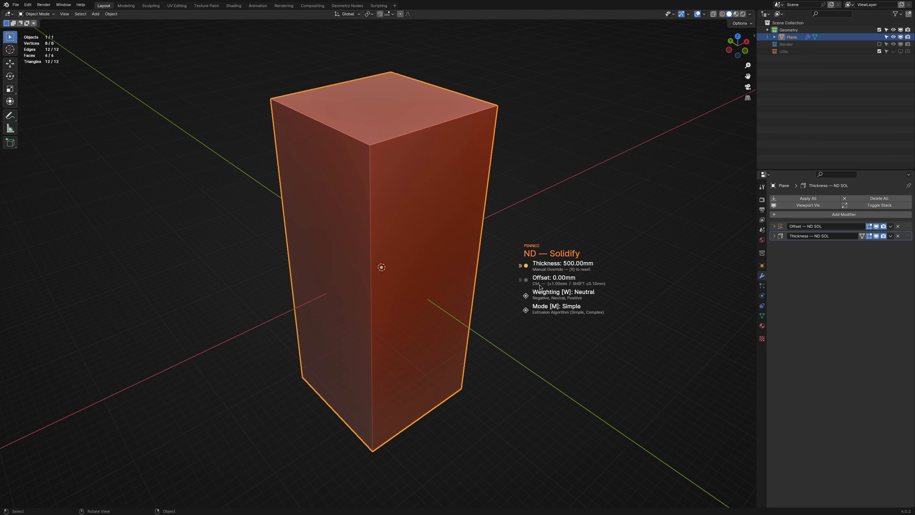
Set the Solidify offset to 5 mm, cycle the weighting back to Neutral and confirm the operation.
key("ctrl")
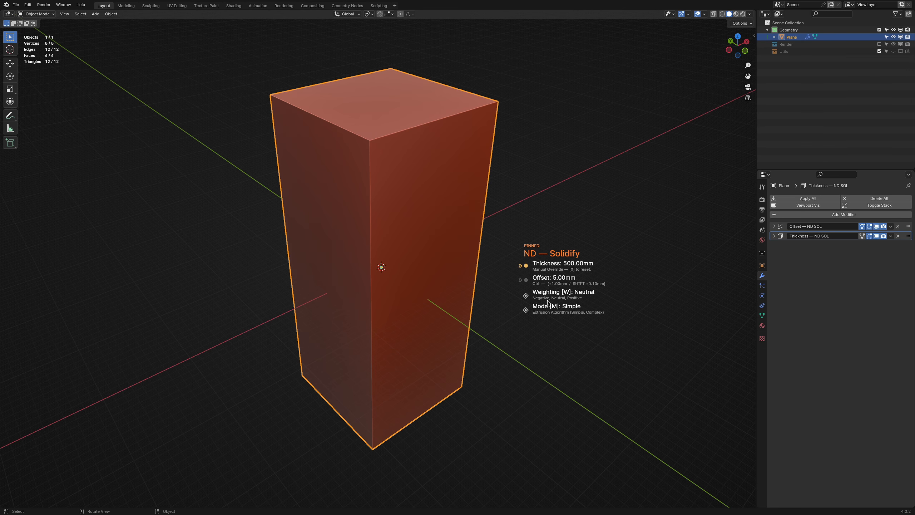
key("w")
key("w")
key("w")
key("Return")
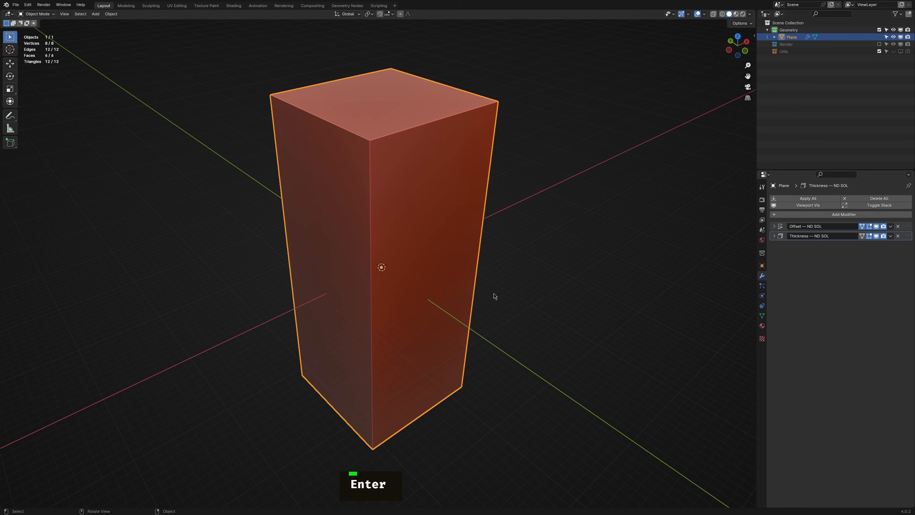
Recall ND Solidify on the block and override its thickness with 300 mm.
scroll(494, 296, "down", 2)
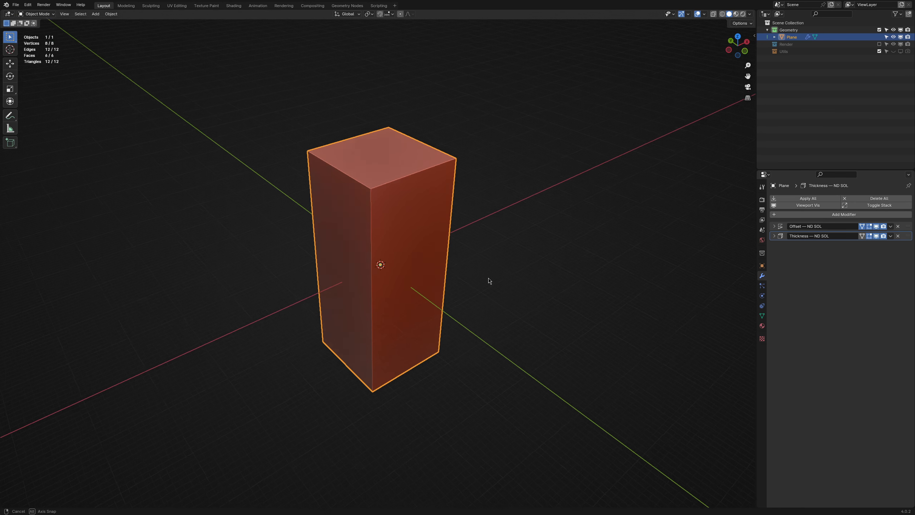
middle_click_drag(488, 280, 488, 253)
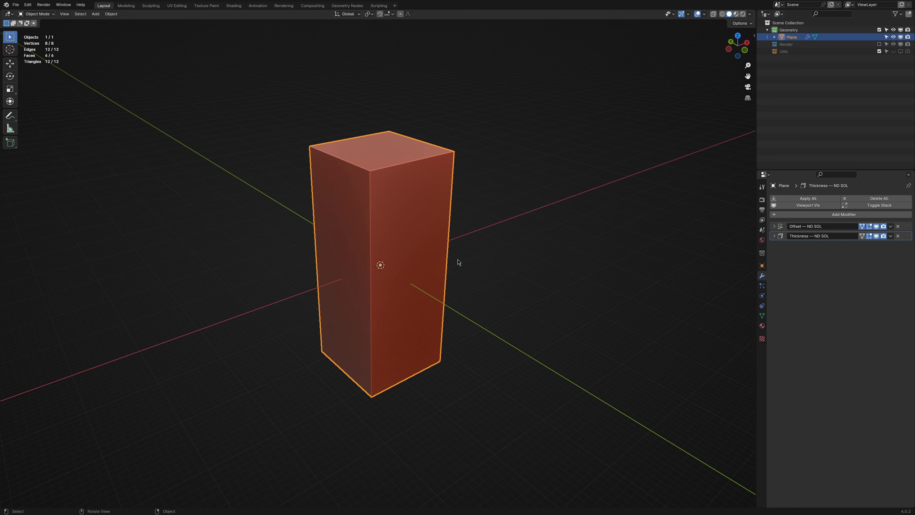
middle_click_drag(458, 262, 413, 254)
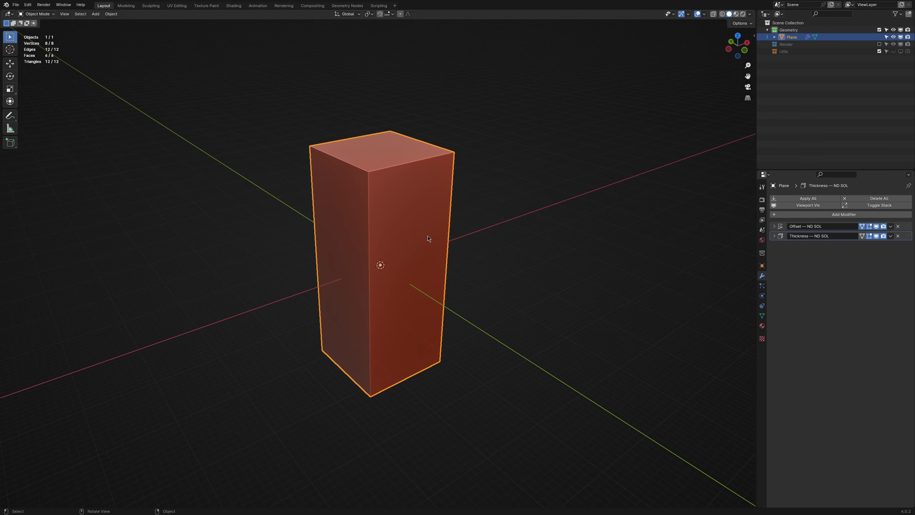
key("f")
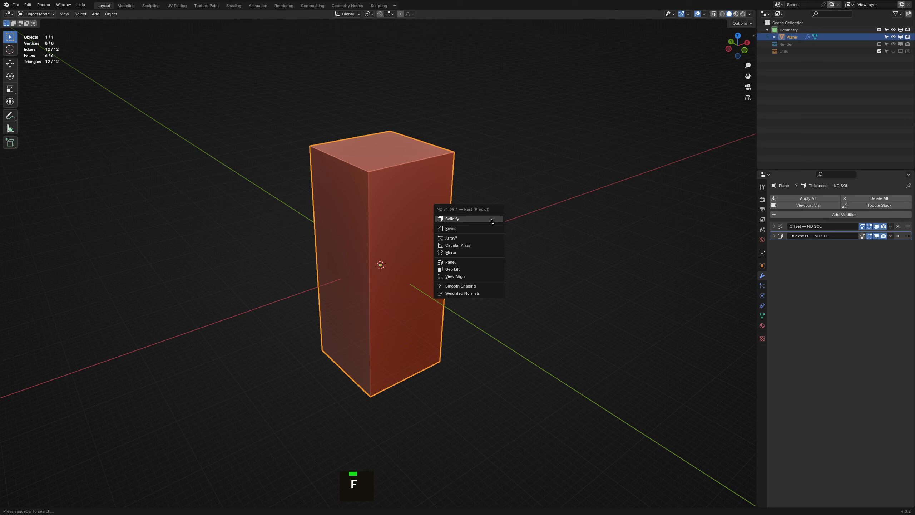
left_click(463, 219)
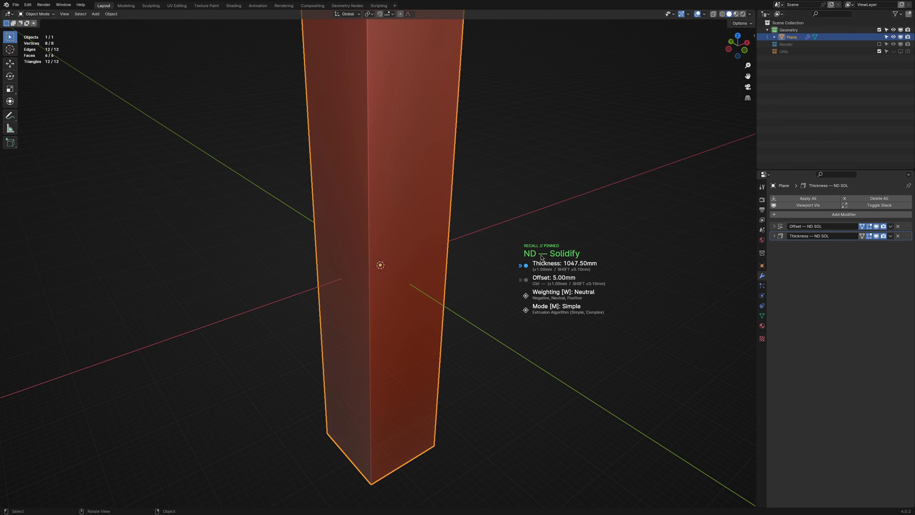
type("300")
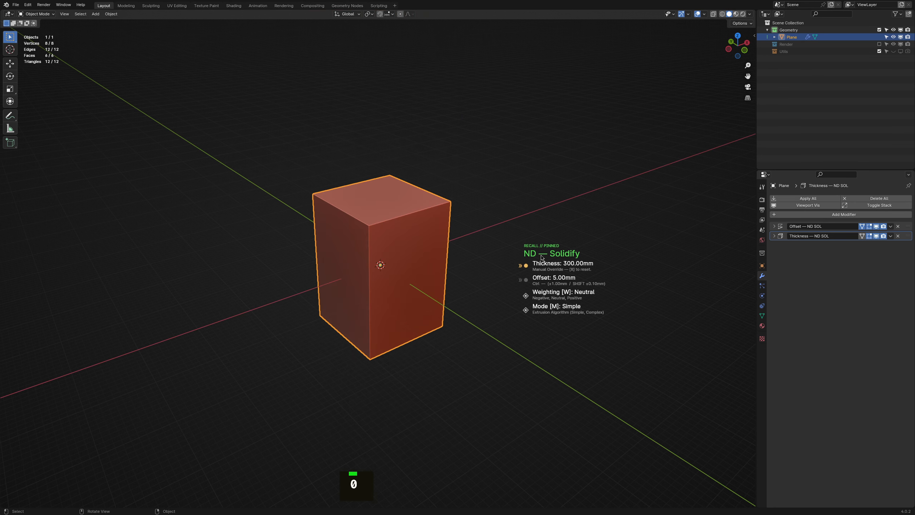
key("Return")
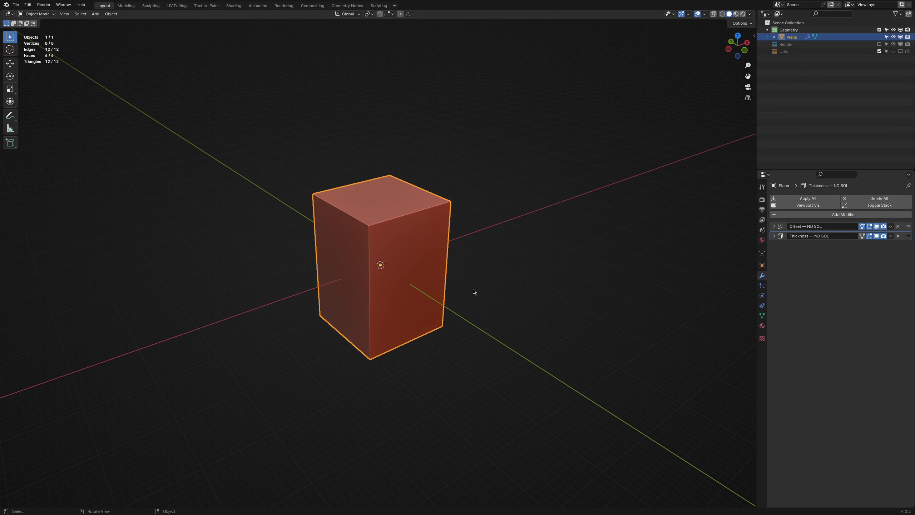
Recall ND Solidify on the block, vary the thickness freely to about 735 mm and cancel the adjustment.
middle_click_drag(410, 293, 414, 266)
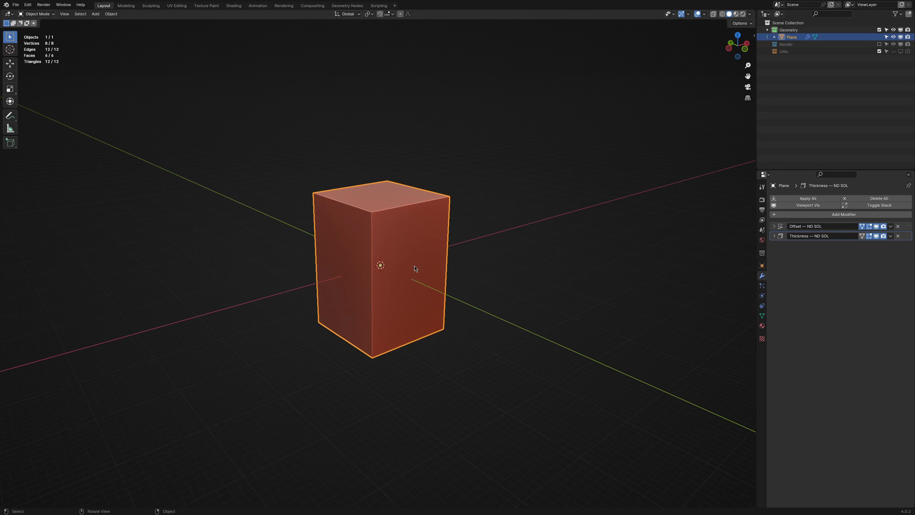
key("f")
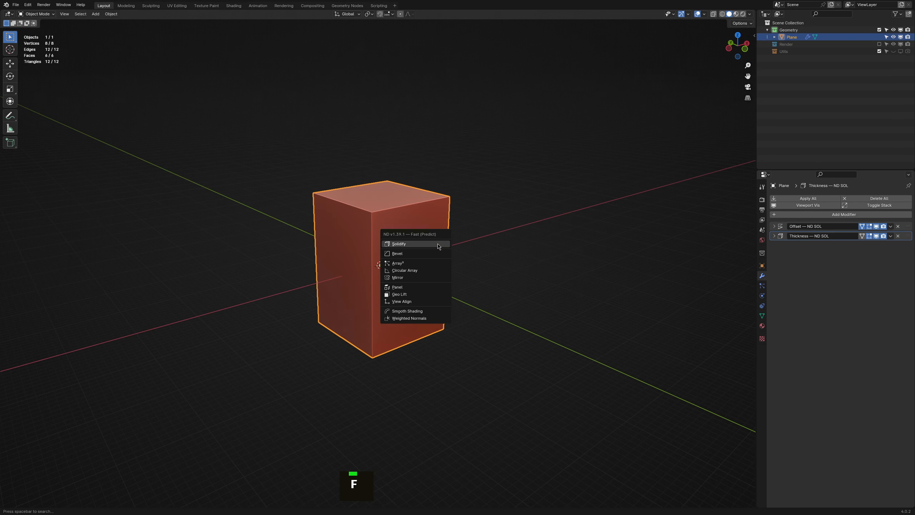
left_click(418, 244)
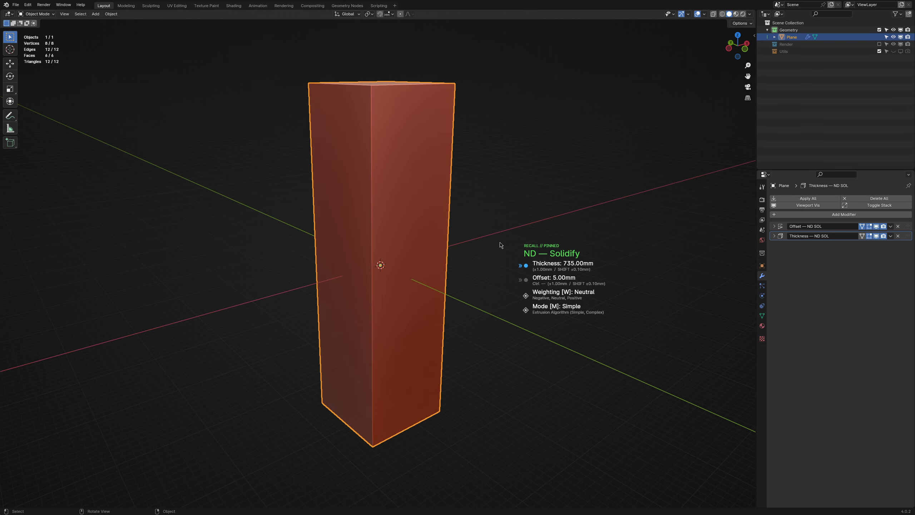
key("Escape")
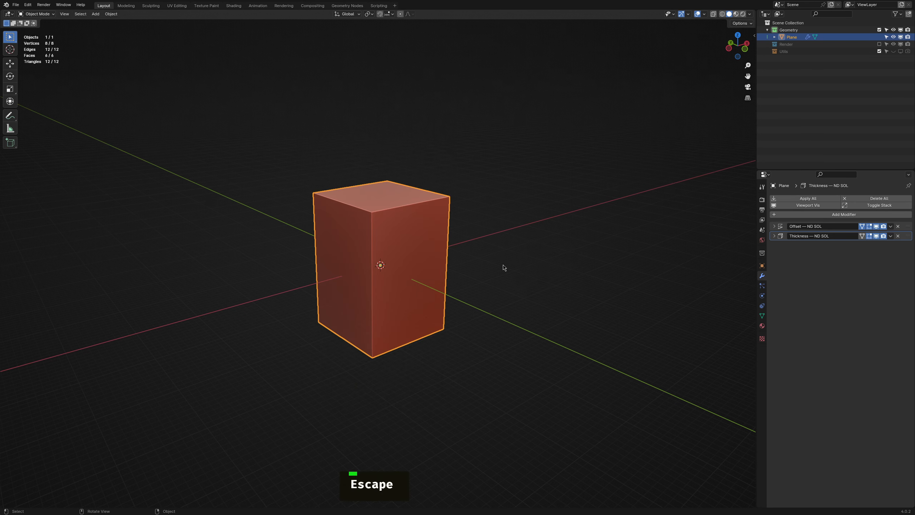
Reselect the block and remove its existing ND Solidify modifiers through the operator's removal option.
left_click(503, 266)
middle_click_drag(457, 278, 426, 249)
left_click(417, 244)
key("f")
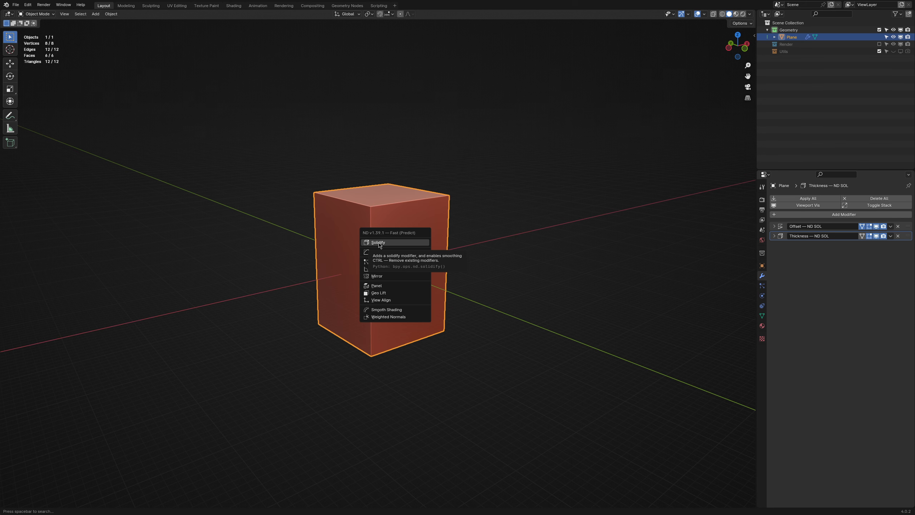
left_click(378, 243, "ctrl")
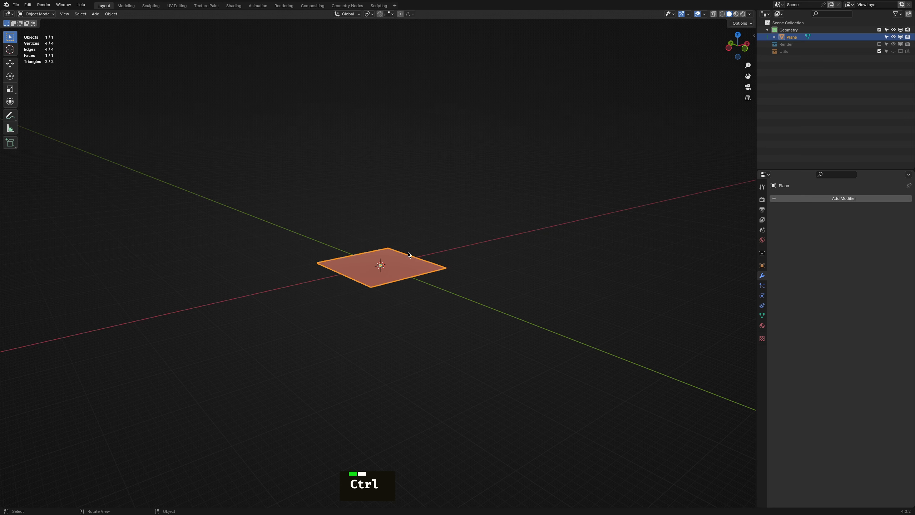
Apply ND Solidify to the bare plane with a thickness of 300 mm.
middle_click_drag(396, 283, 408, 335)
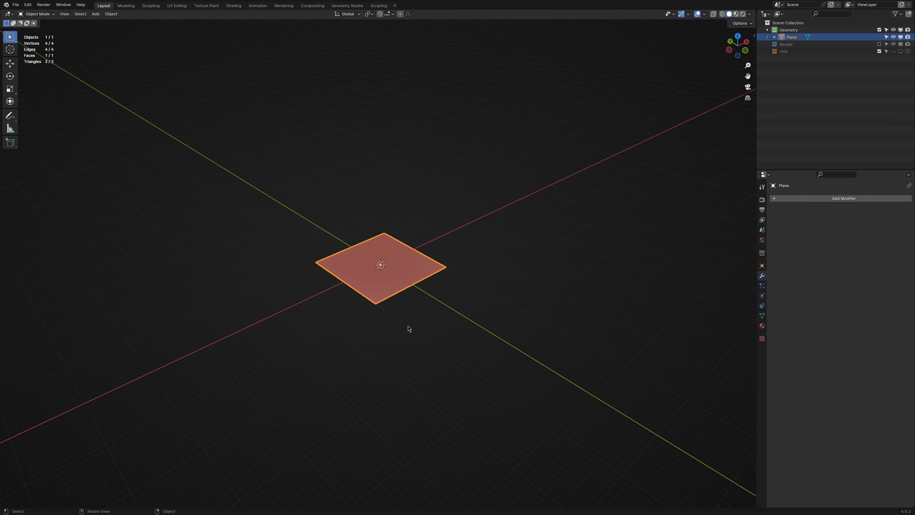
key("f")
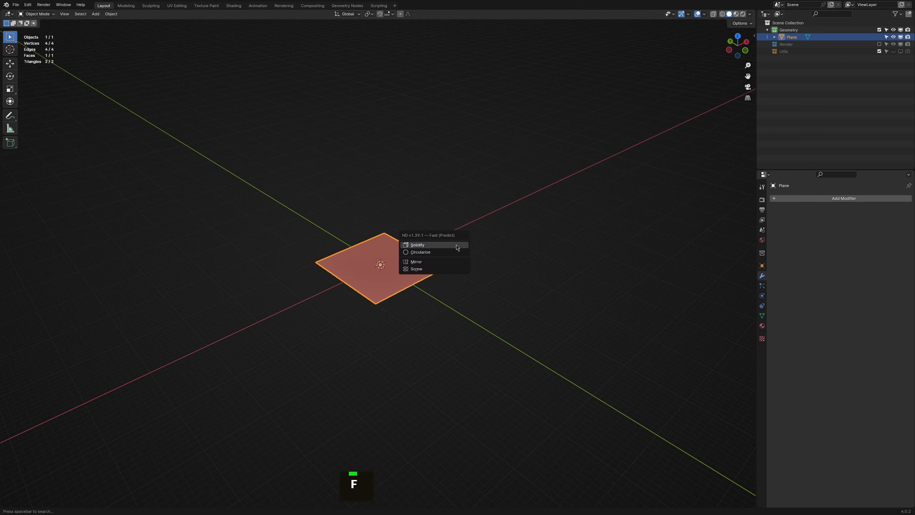
left_click(455, 247)
type("300.00mm")
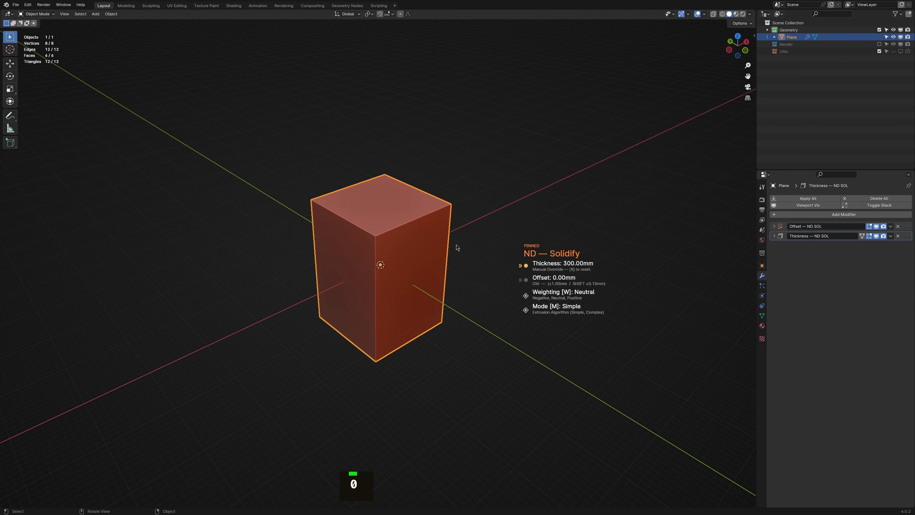
key("Return")
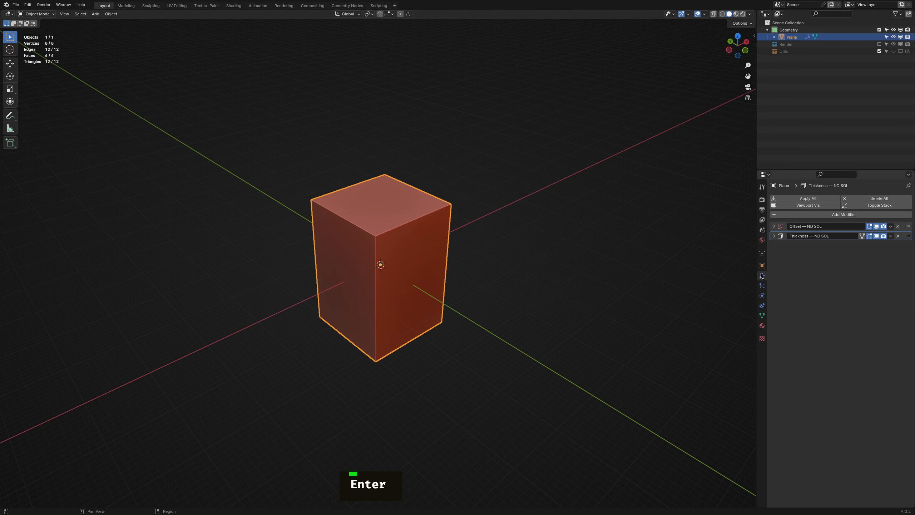
Expand the Offset and Thickness modifiers and set the Thickness modifier's thickness directly to 380 mm.
left_click(776, 227)
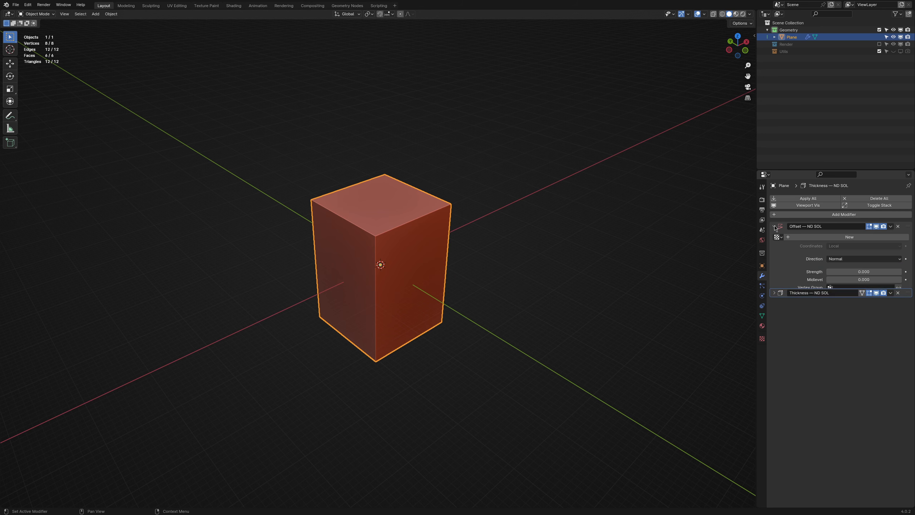
left_click(775, 299)
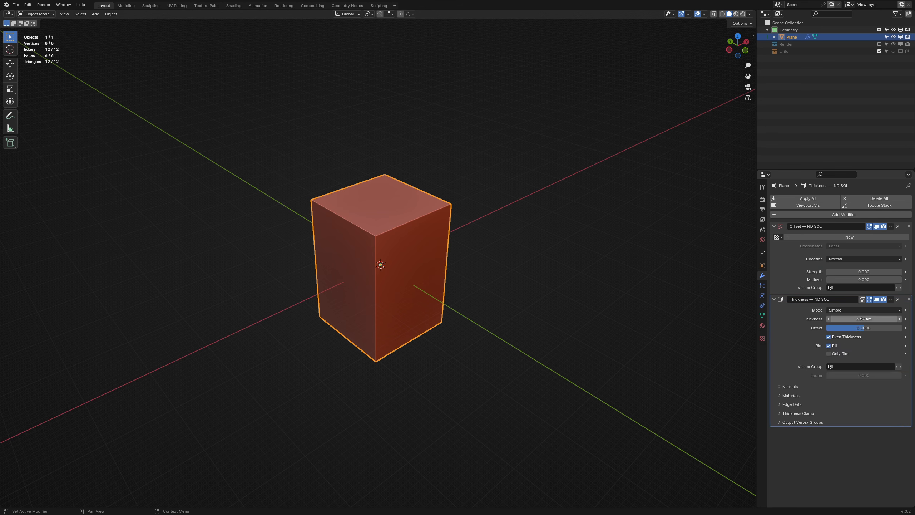
mouse_move(847, 318)
left_mouse_down()
mouse_move(872, 318)
mouse_move(843, 319)
mouse_move(861, 318)
mouse_move(852, 318)
left_mouse_up()
Recall ND Solidify on the manually edited block, vary the thickness to about 790 mm and cancel the adjustment.
key("f")
left_click(494, 209)
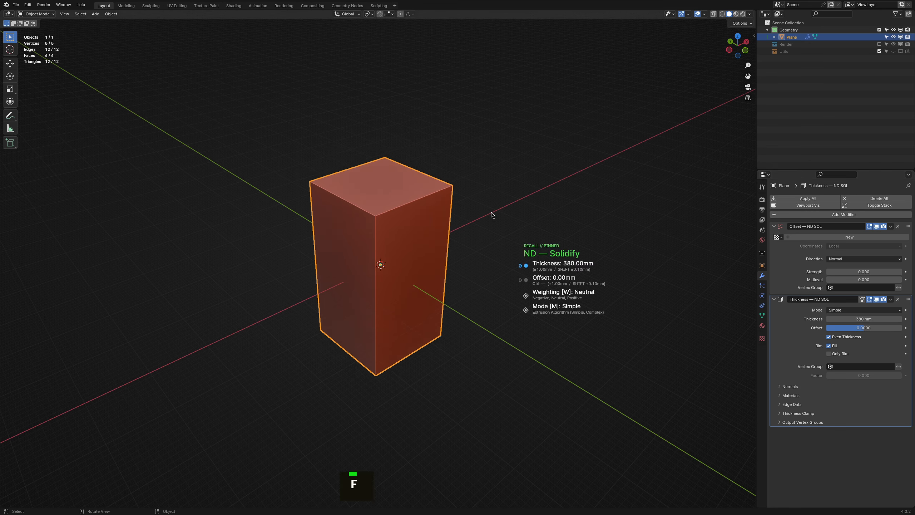
mouse_move(551, 271)
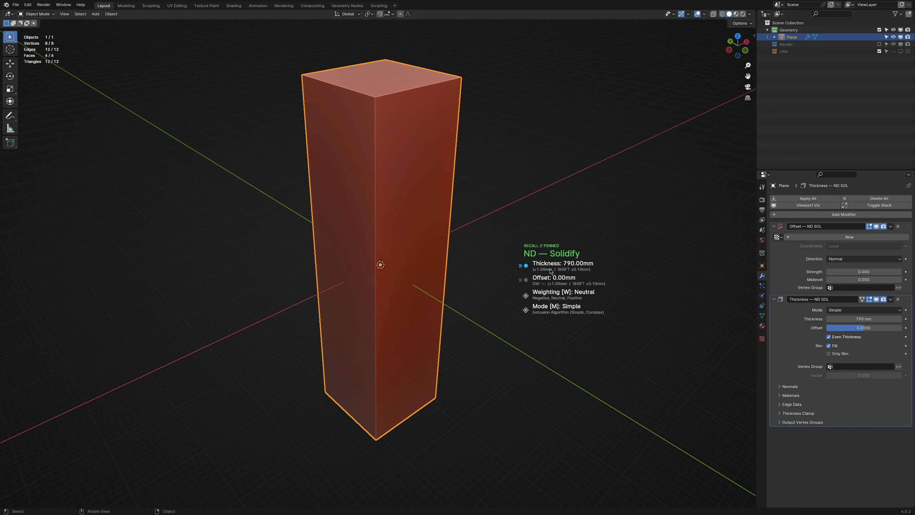
key("Escape")
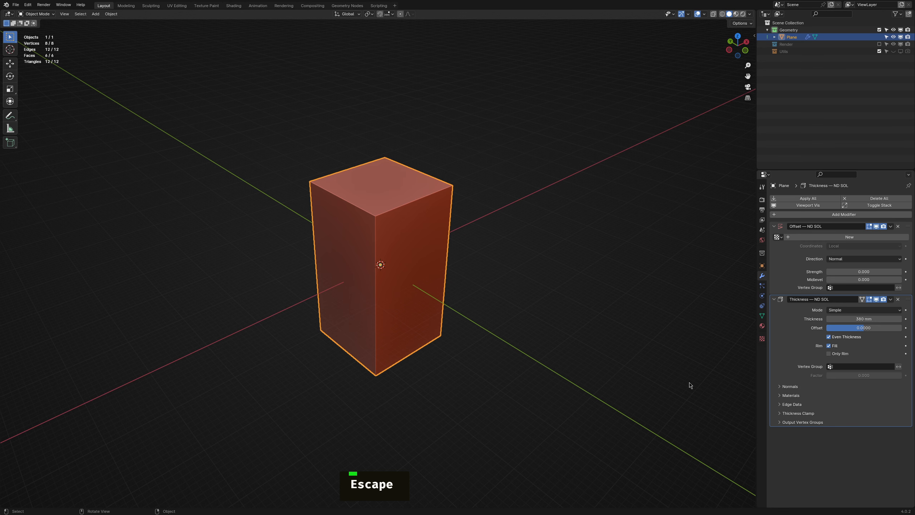
Rename the Thickness — ND SOL modifier as aaaa and delete the Offset — ND SOL modifier.
double_click(811, 299)
left_click(811, 299)
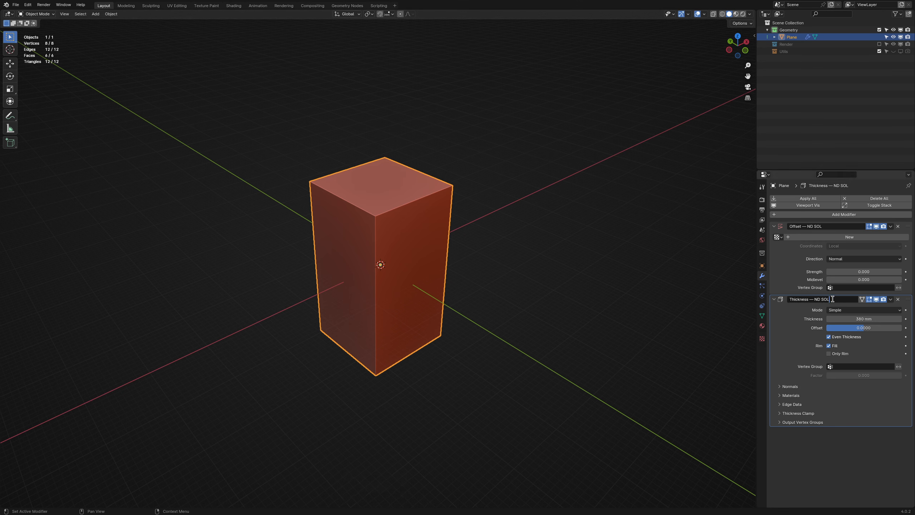
left_click_drag(832, 299, 785, 300)
type("aaaa")
left_click(898, 225)
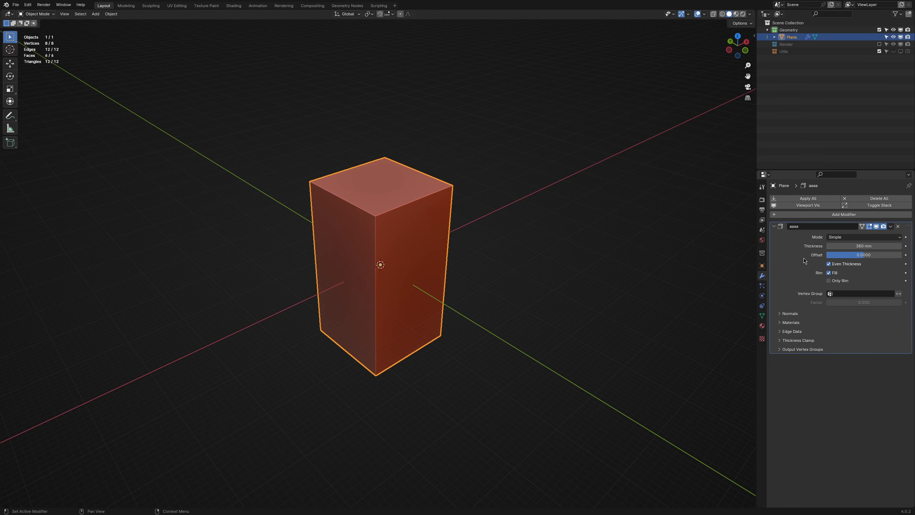
Open the ND main menu for the block and look through its Shading operators.
middle_click_drag(400, 303, 375, 274)
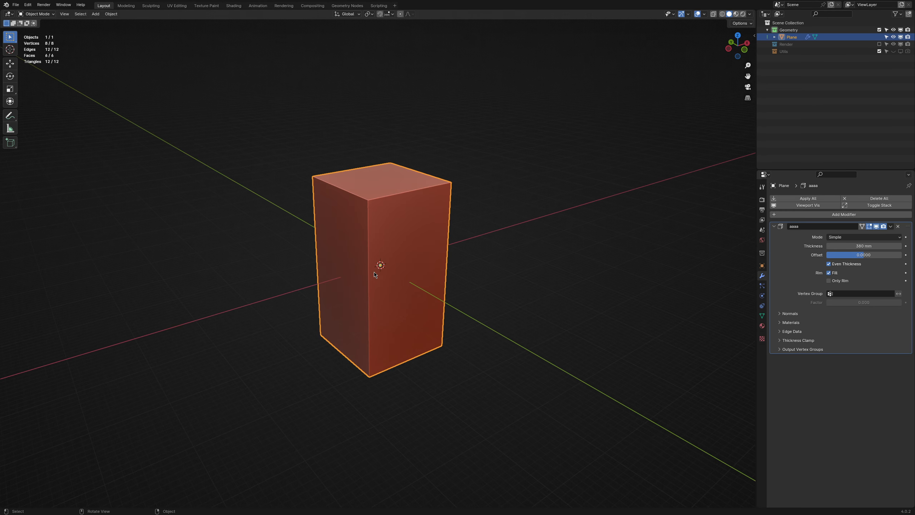
key("shift+2")
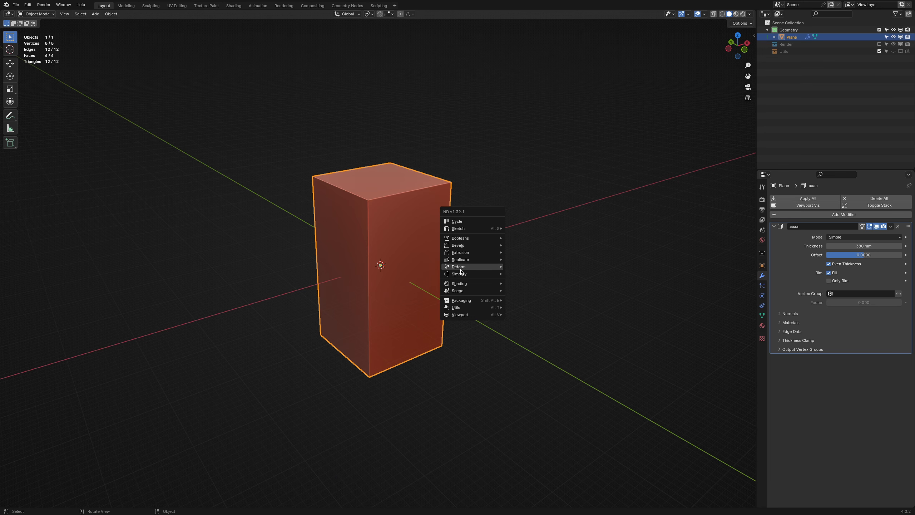
mouse_move(461, 275)
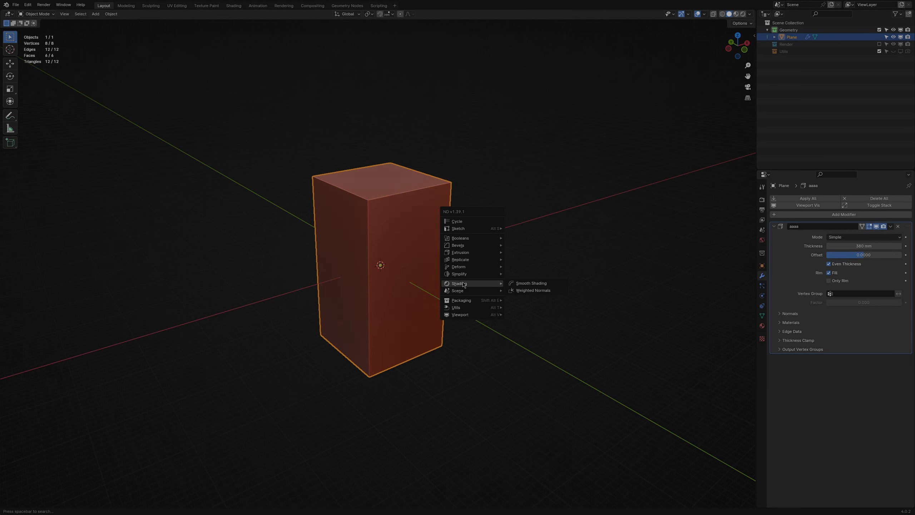